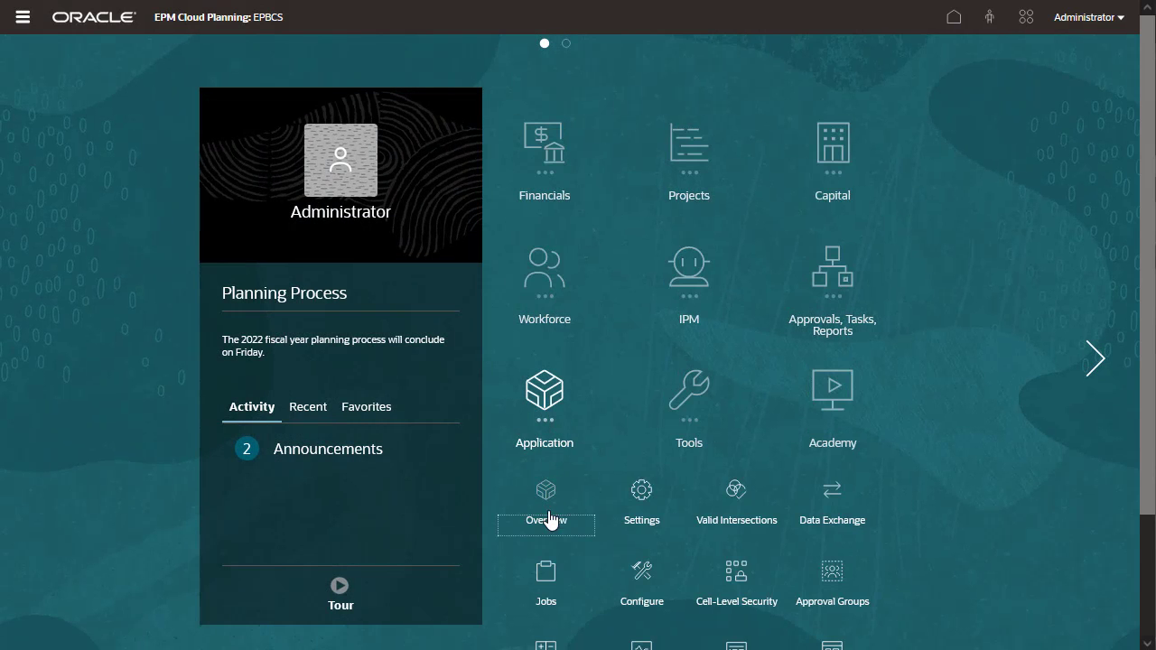
Open the application's dimension list and start creating a new metadata export
left_click(548, 517)
left_click(136, 205)
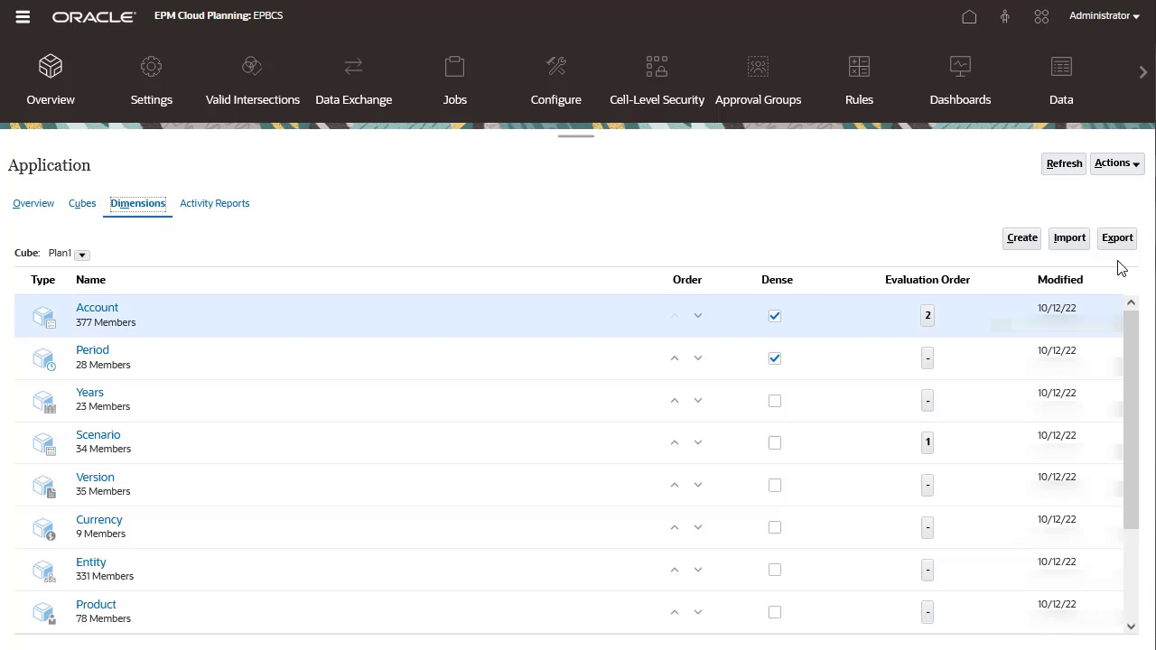
left_click(1124, 242)
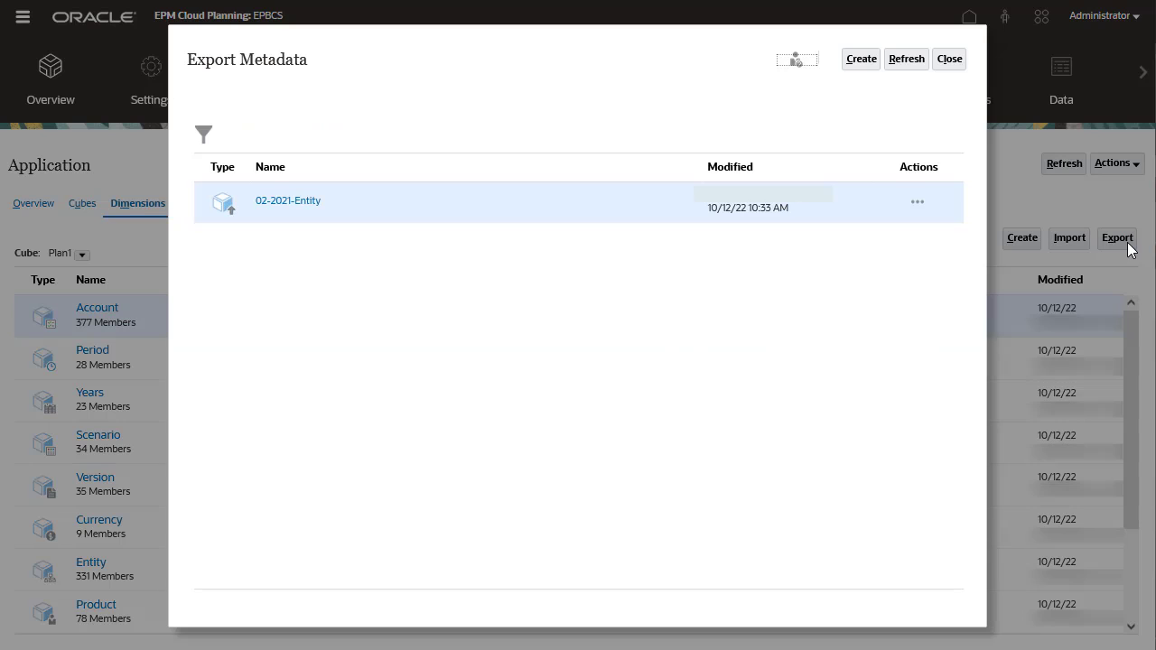
left_click(862, 59)
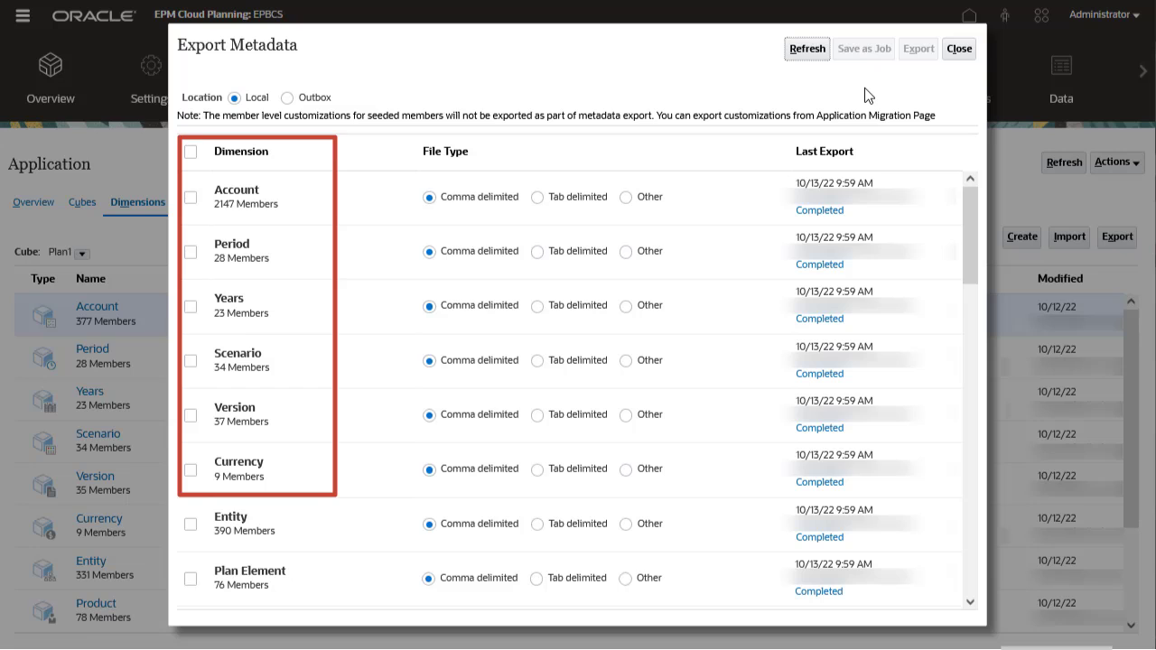
Export all dimensions to the local location, saving the archive as ExportedMetadataFile.zip in the EPBCS documents folder
left_click_drag(963, 223, 966, 316)
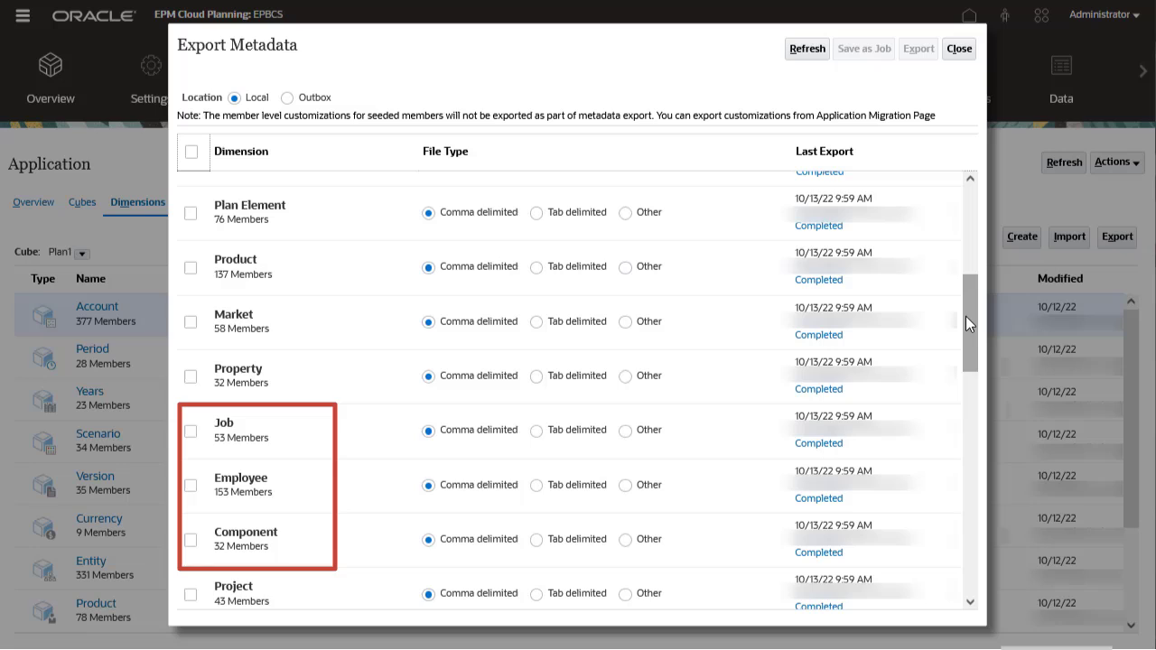
left_click_drag(966, 316, 962, 582)
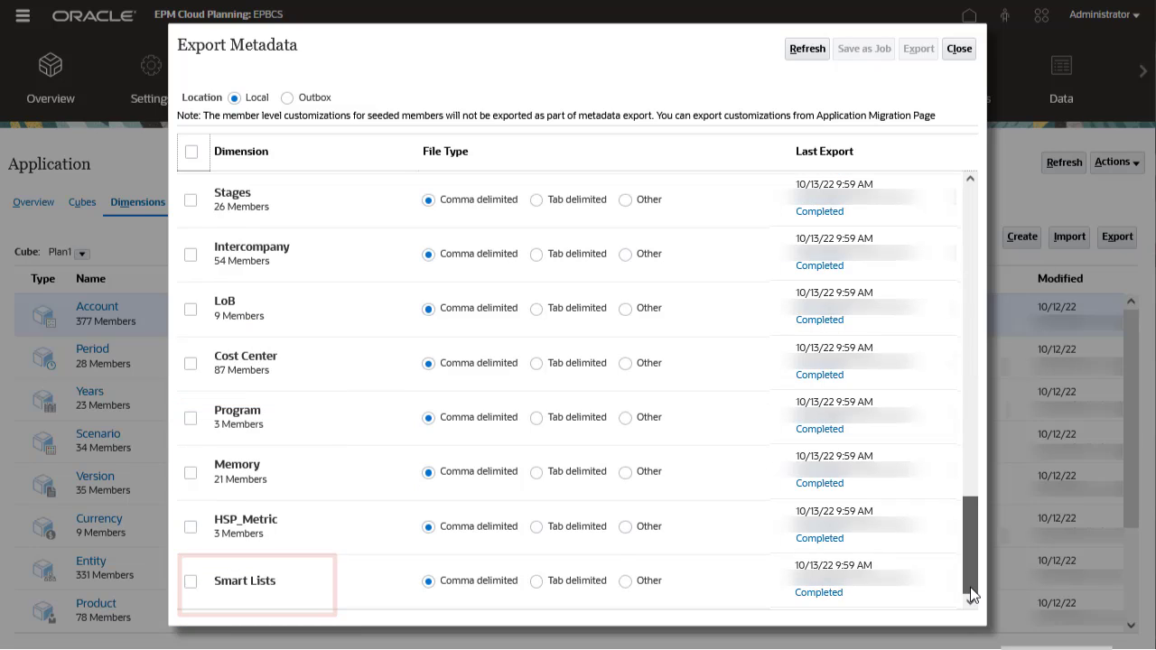
scroll(529, 279, "up", 8)
left_click(191, 198)
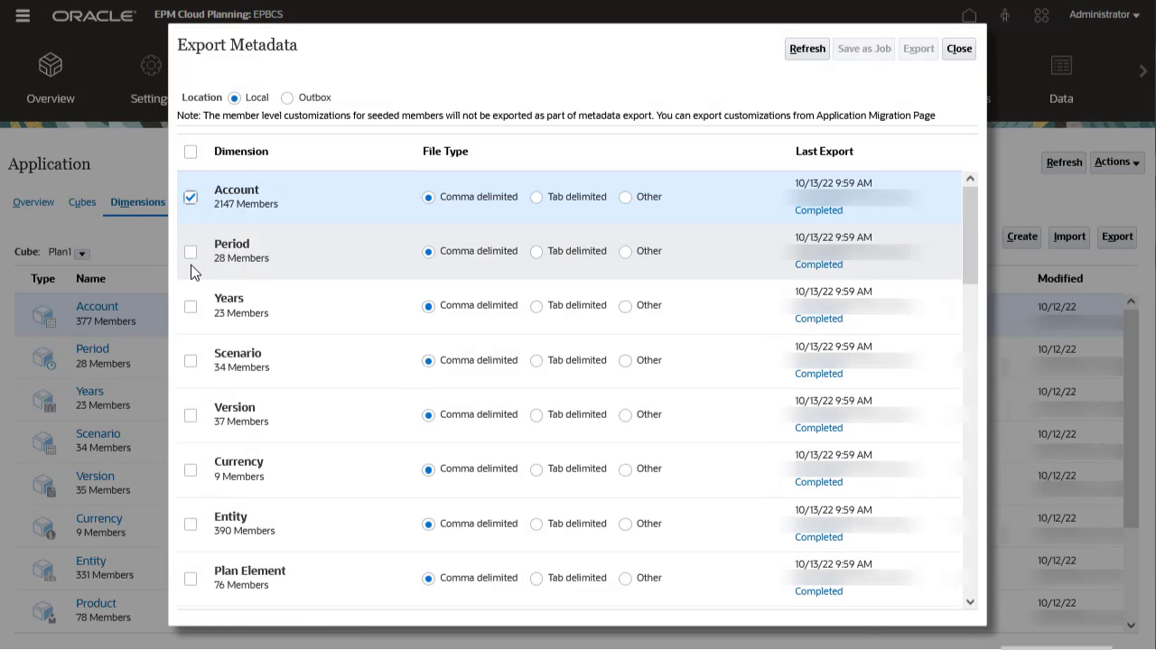
left_click(190, 251)
left_click(191, 307)
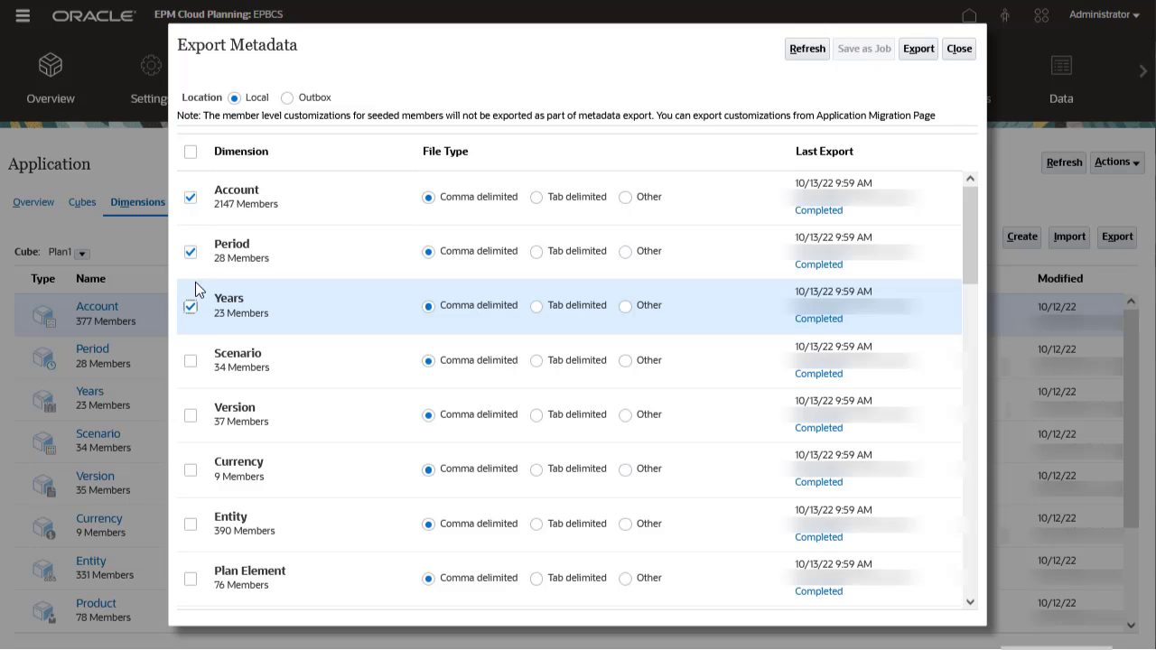
left_click(191, 154)
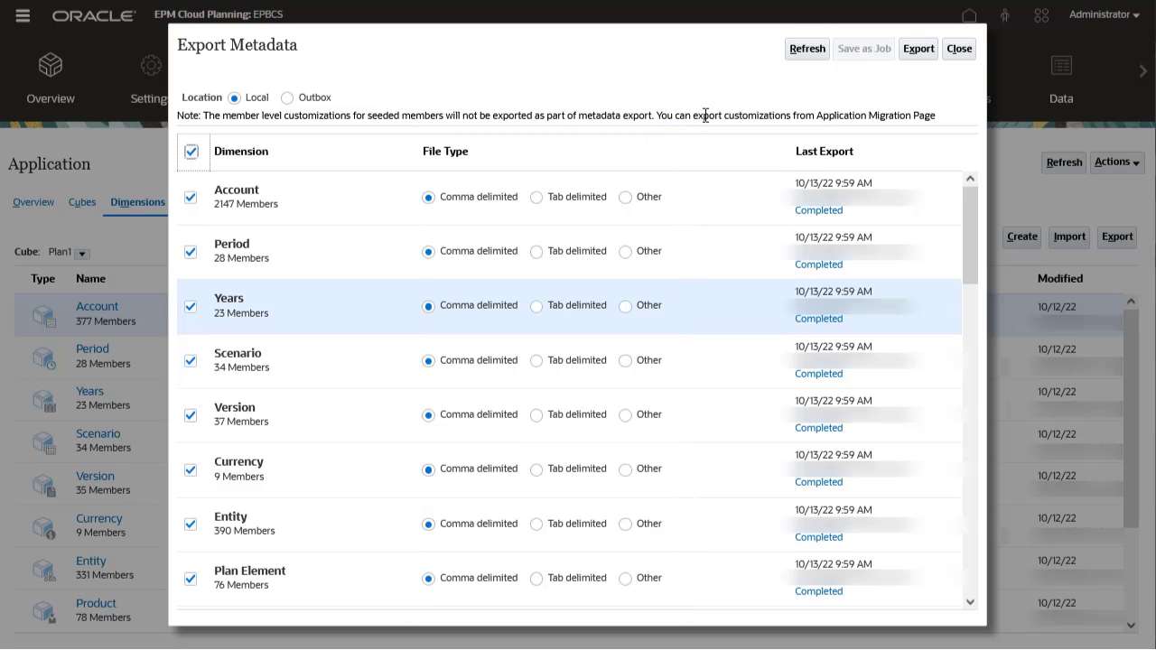
left_click(913, 49)
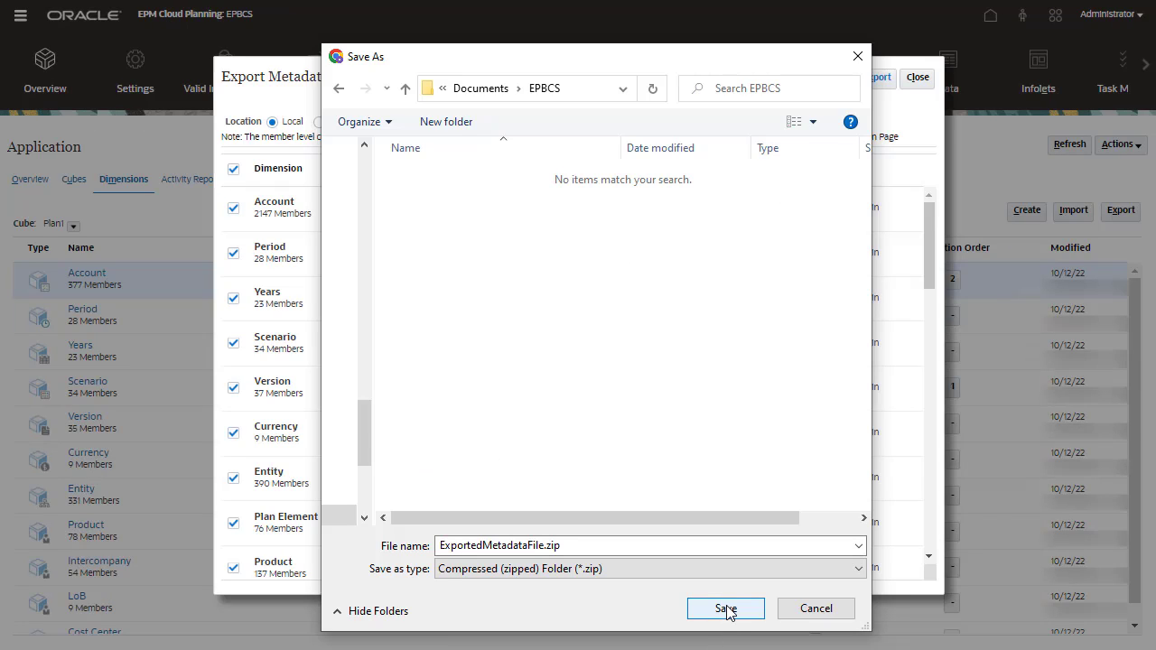
left_click(726, 608)
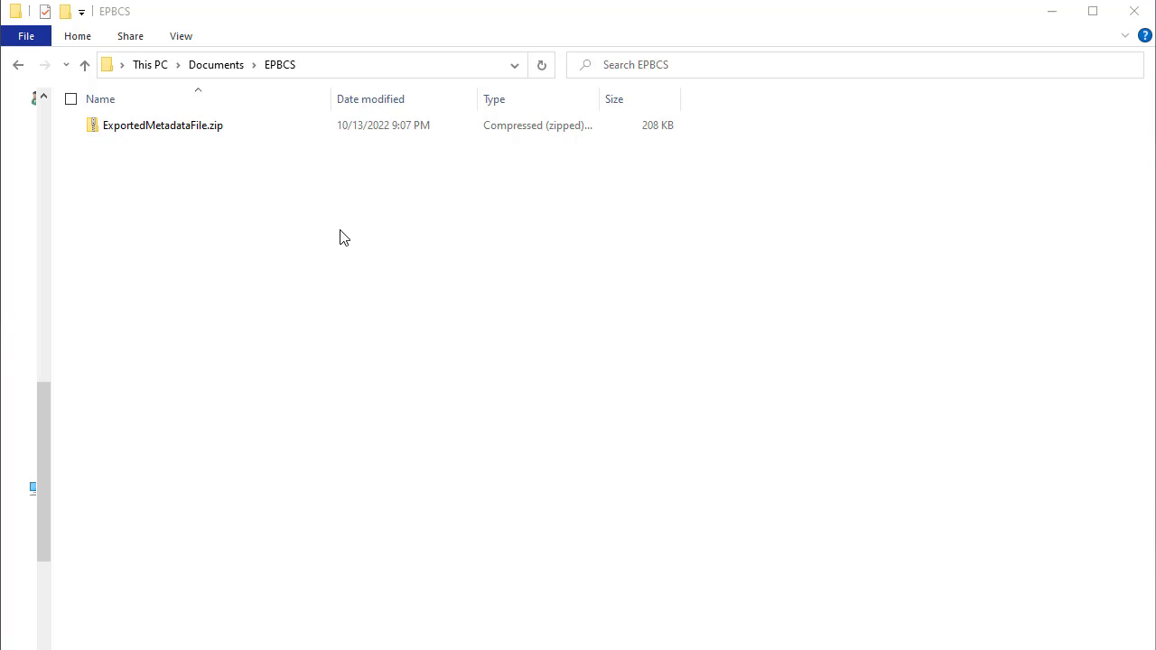
In File Explorer, extract ExportedMetadataFile.zip into the EPBCS folder and open the exported Account CSV file
right_click(400, 127)
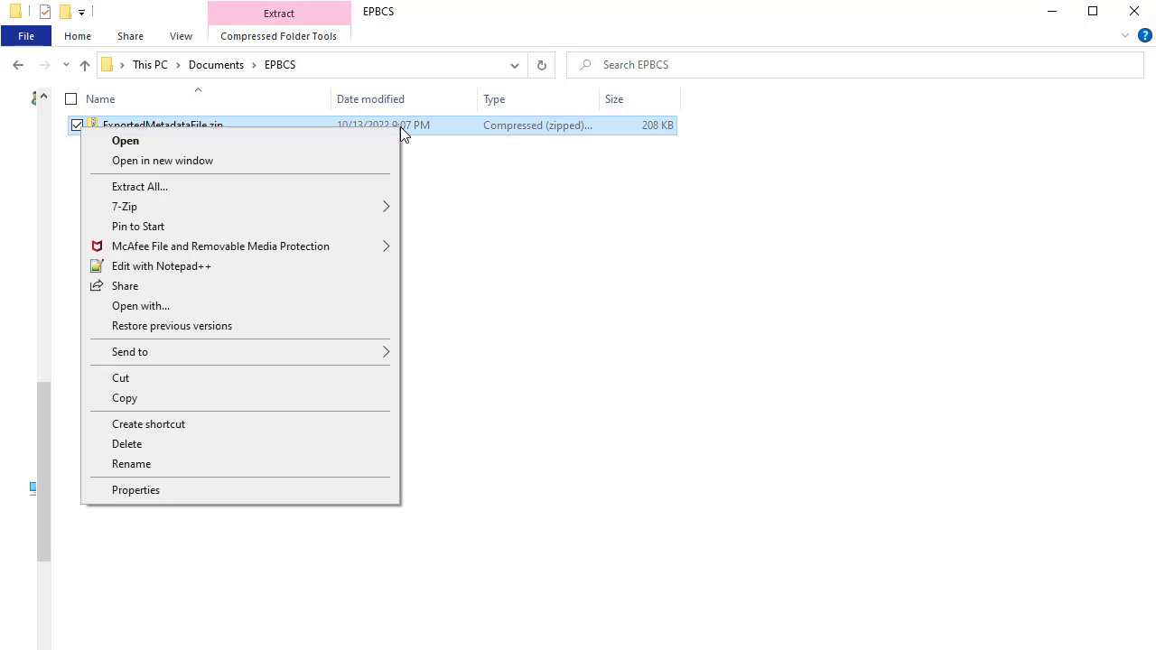
left_click(368, 188)
left_click(591, 620)
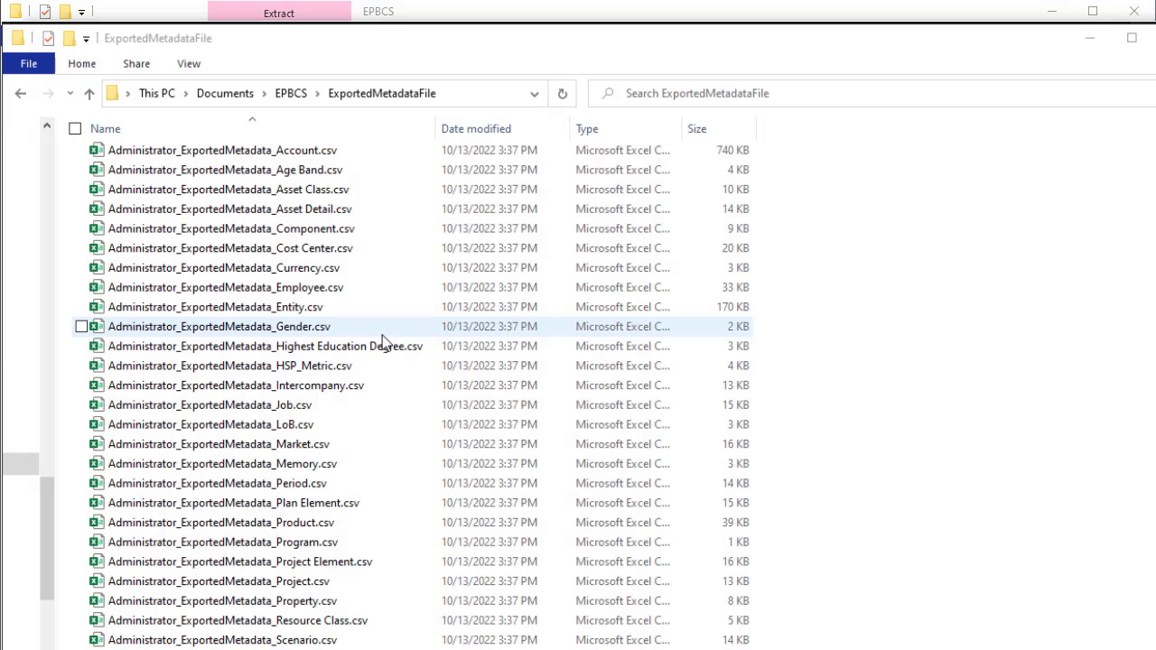
double_click(327, 158)
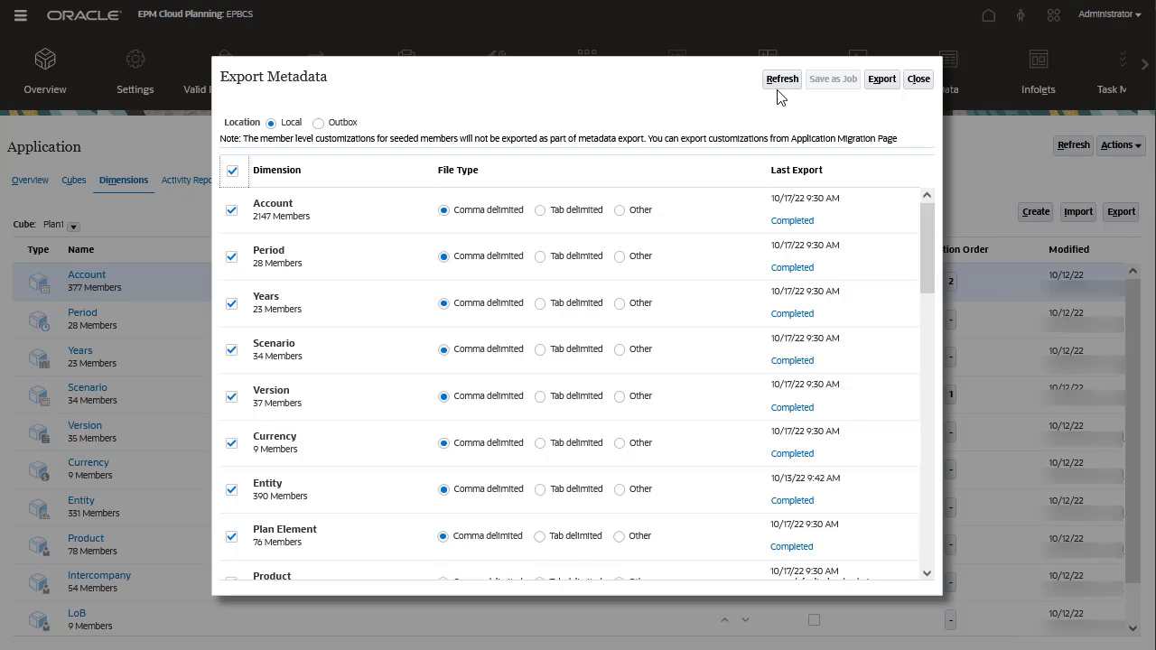
Set the metadata export location to Outbox, include all dimensions, and save it as a job named "Export Metadata 1022"
left_click(781, 81)
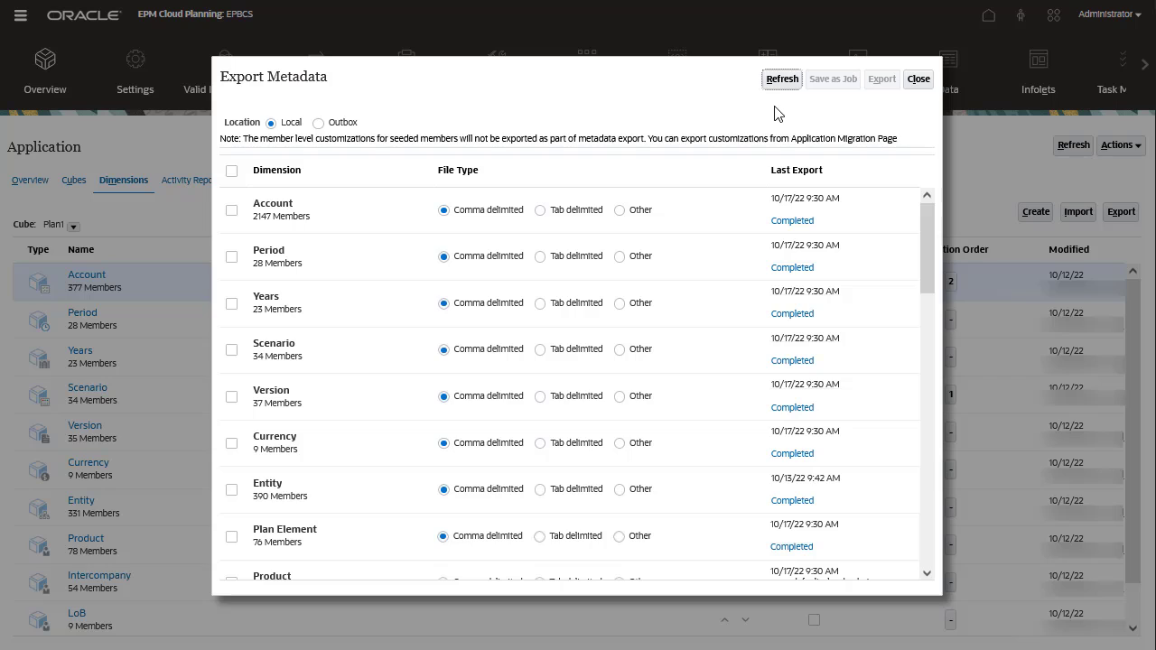
left_click(318, 124)
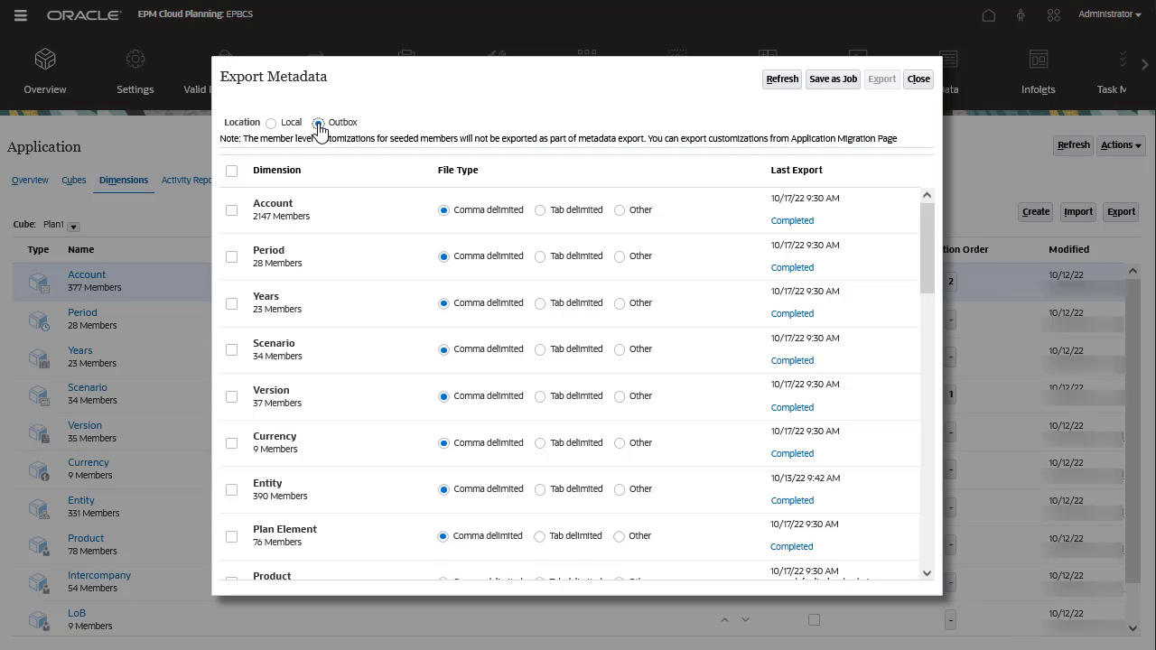
left_click(231, 172)
left_click(832, 81)
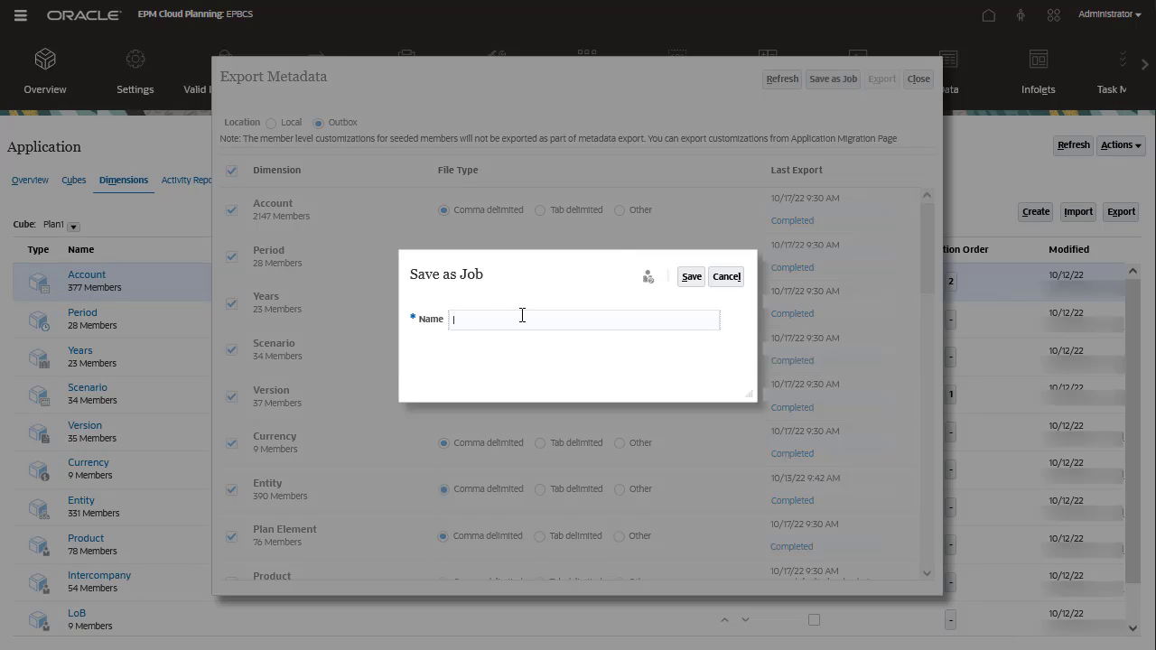
type("Export Metadata 1022")
left_click(691, 278)
left_click(609, 188)
left_click(916, 83)
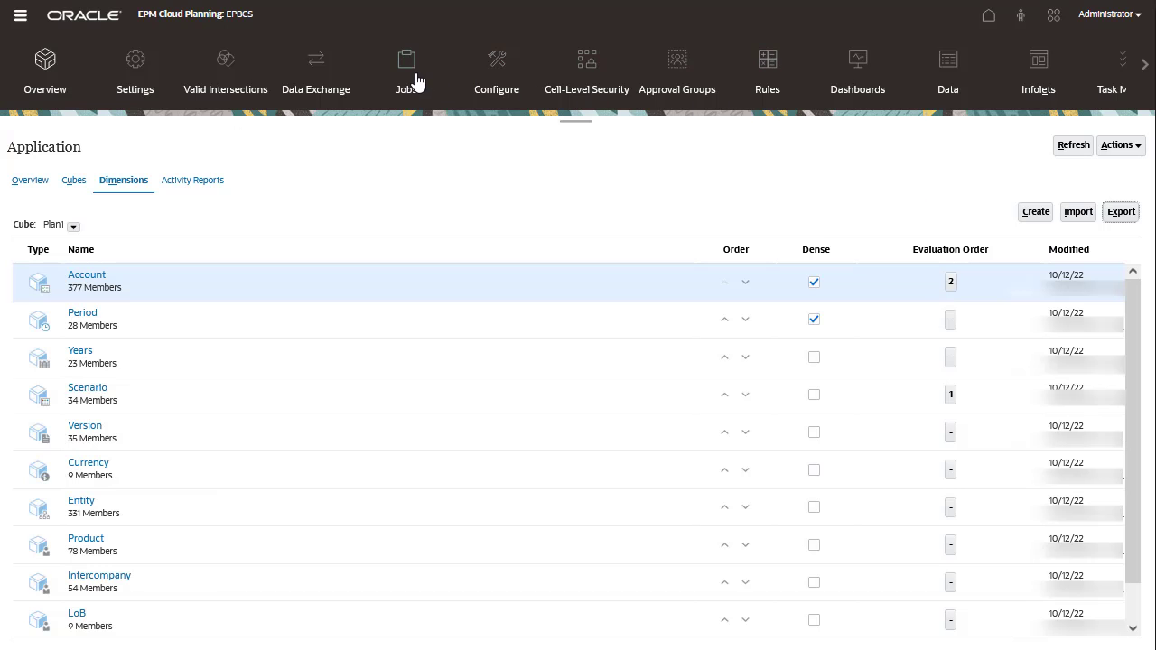
Start scheduling a new job of type Export Metadata and set it to run now
left_click(411, 76)
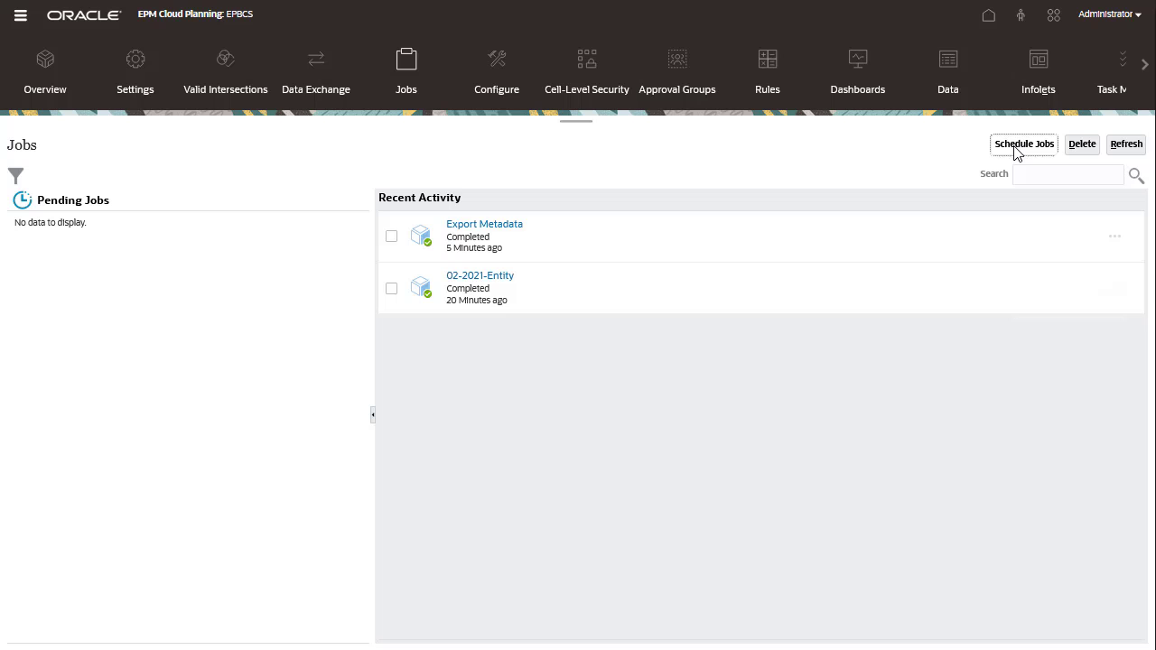
left_click(1015, 146)
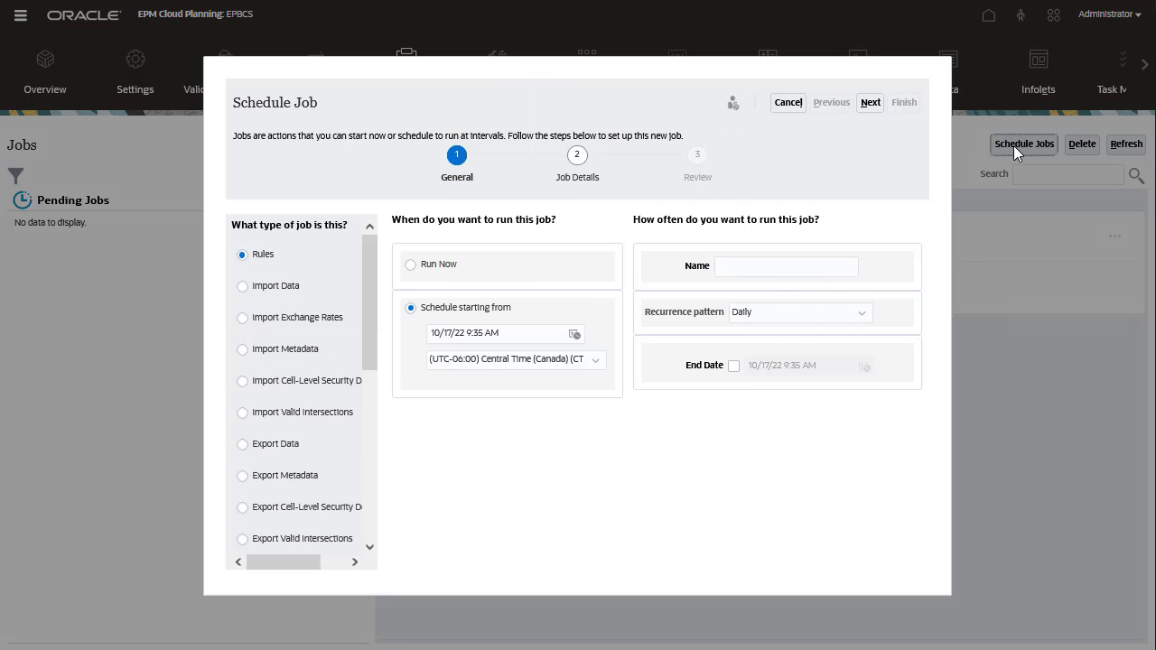
left_click(241, 477)
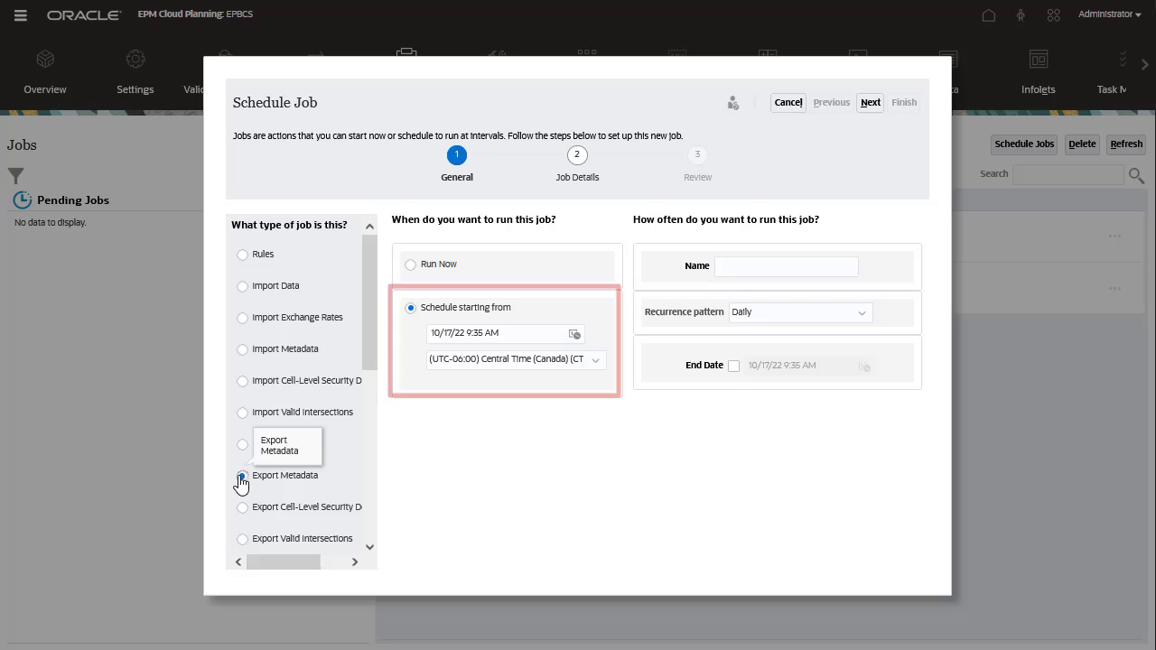
left_click(860, 316)
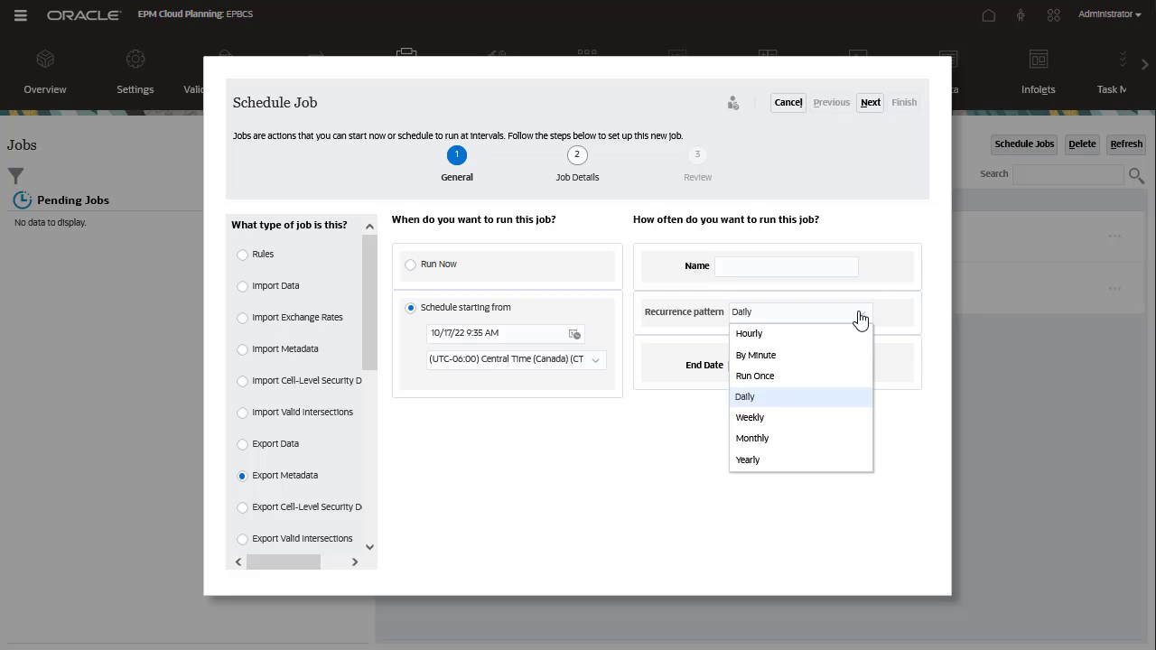
left_click(859, 316)
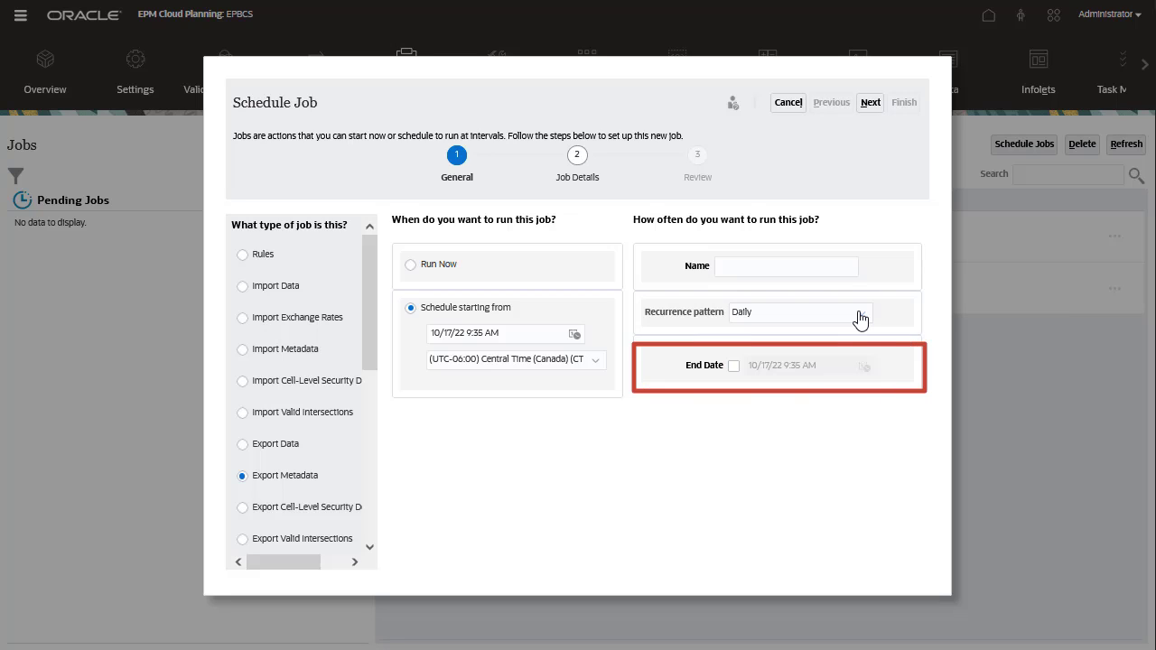
left_click(411, 265)
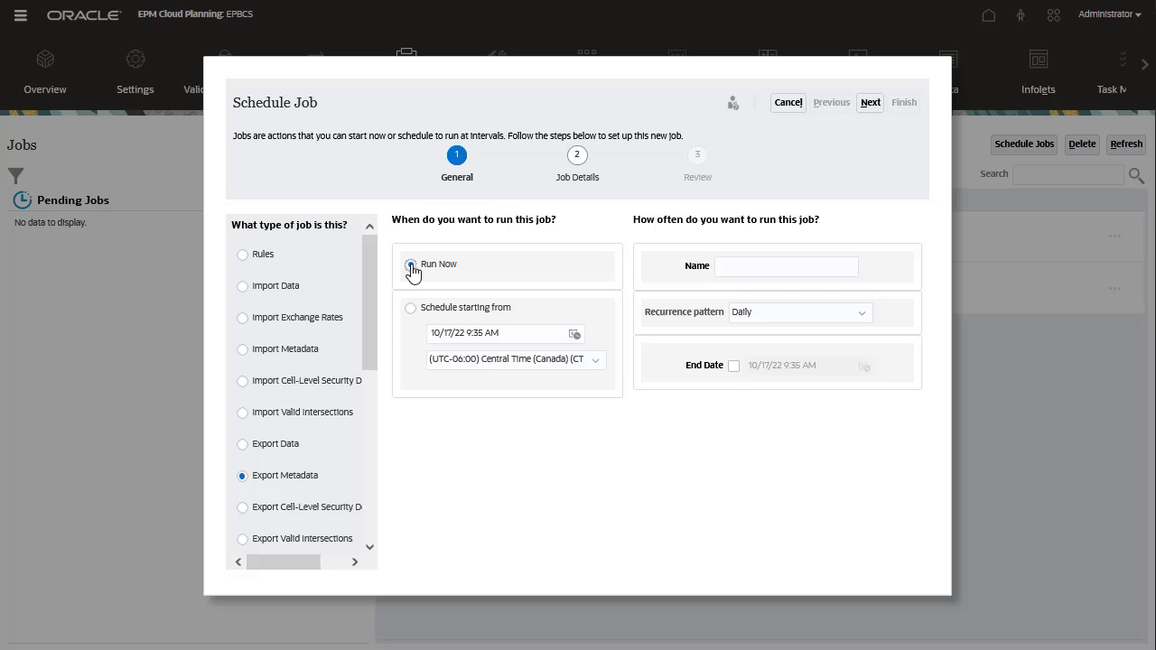
Choose the saved "Export Metadata 1022" job for the schedule, review the choices and submit it
left_click(870, 103)
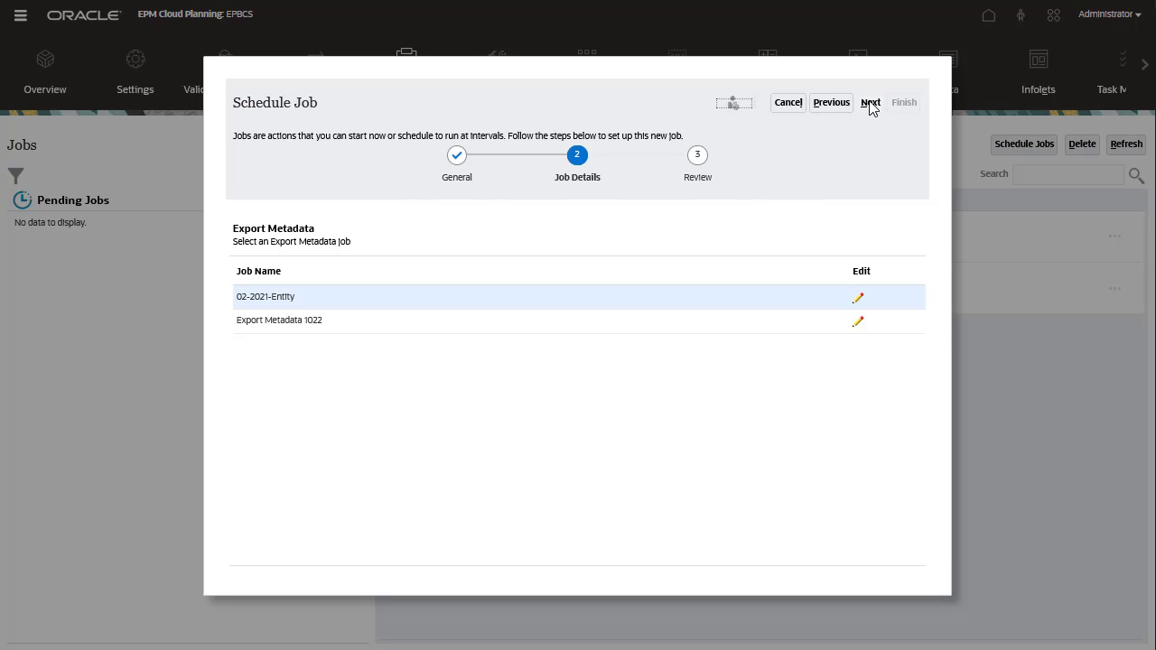
left_click(548, 323)
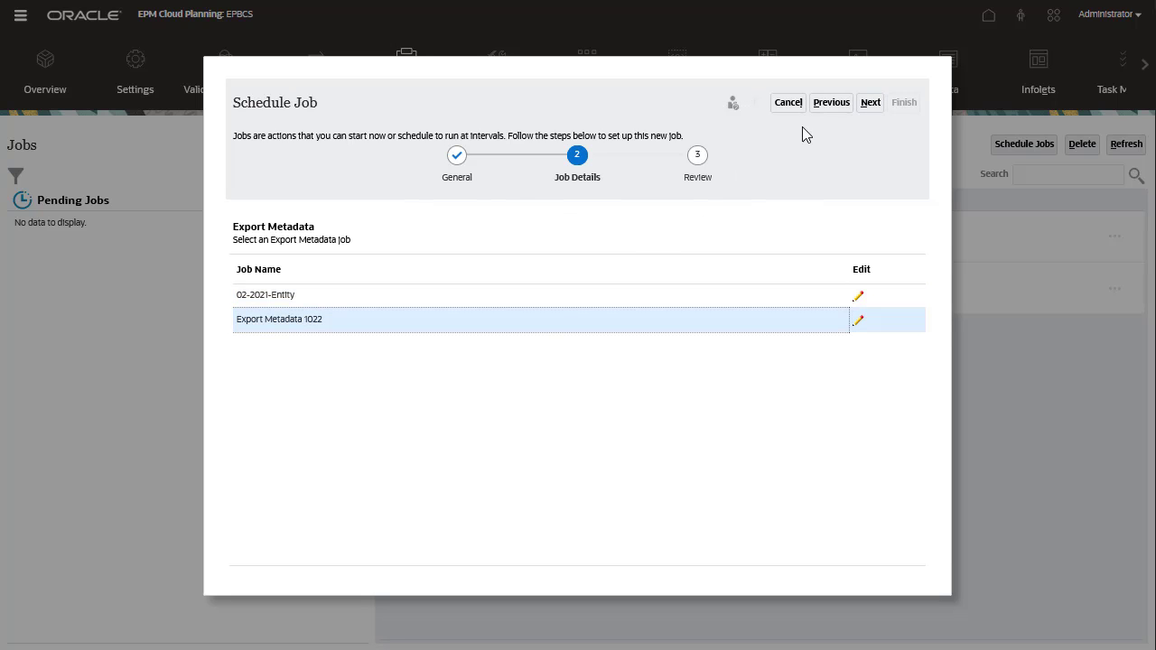
left_click(870, 104)
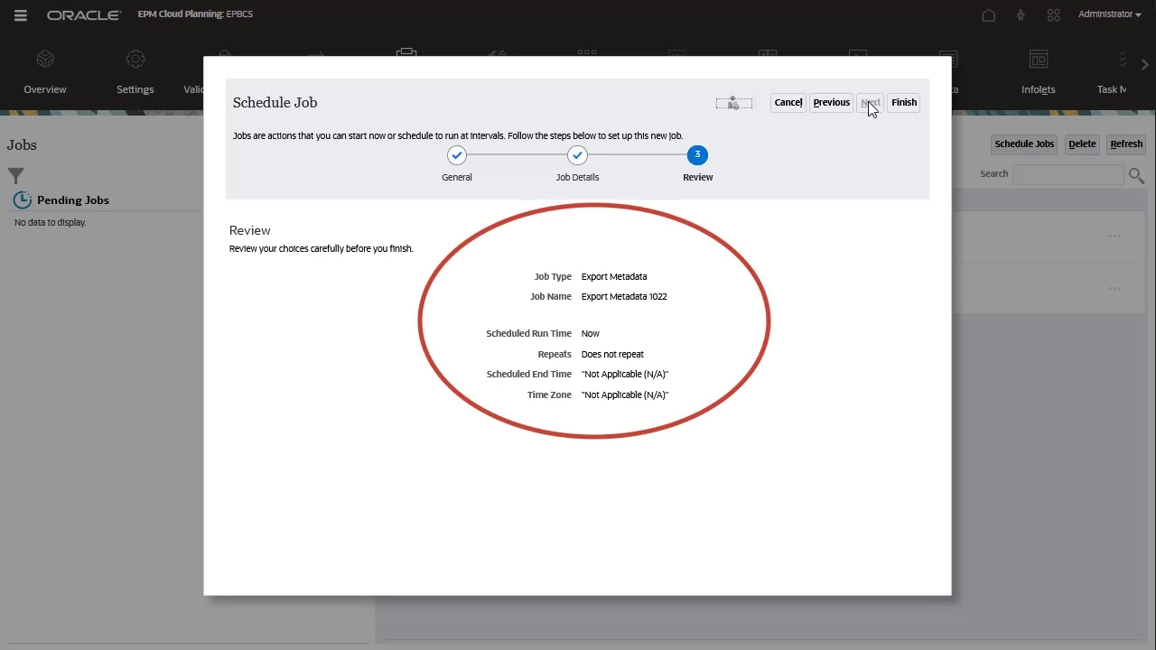
left_click(903, 103)
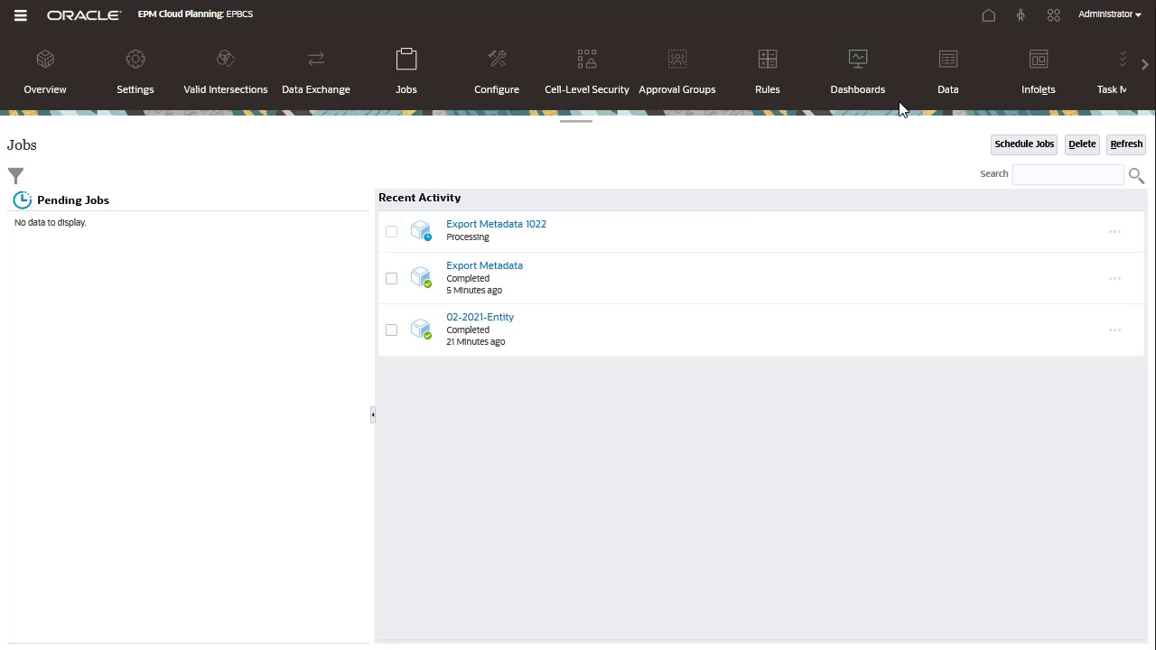
Refresh the recent job activity and check the job details of "Export Metadata 1022"
left_click(1118, 146)
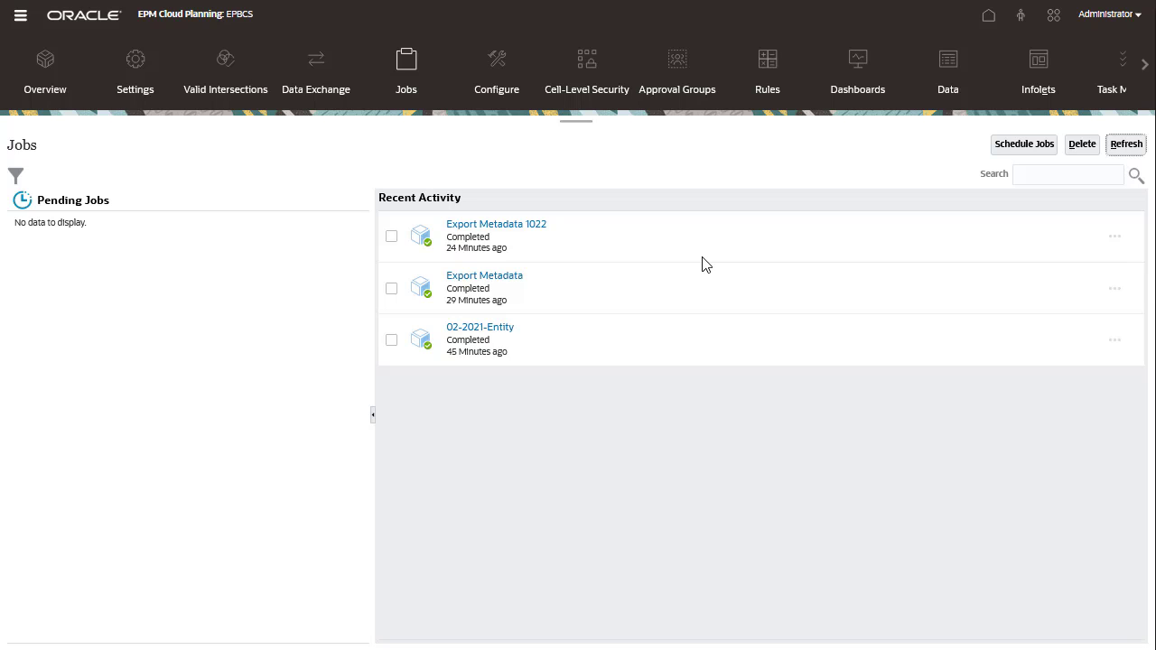
left_click(528, 226)
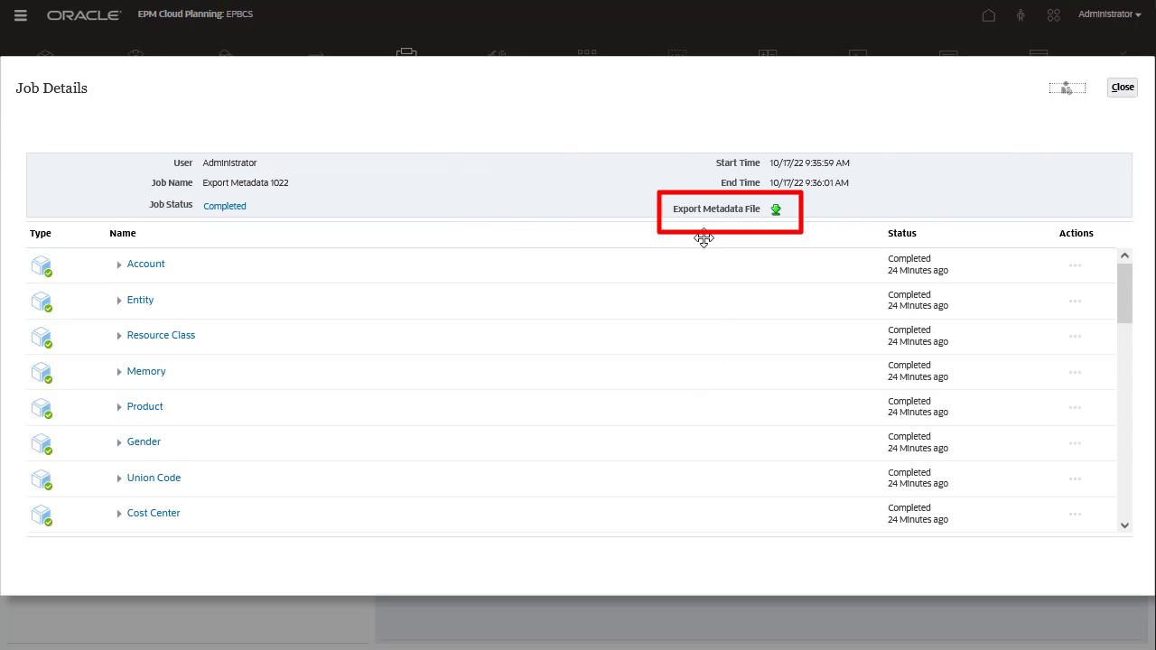
left_click(1123, 90)
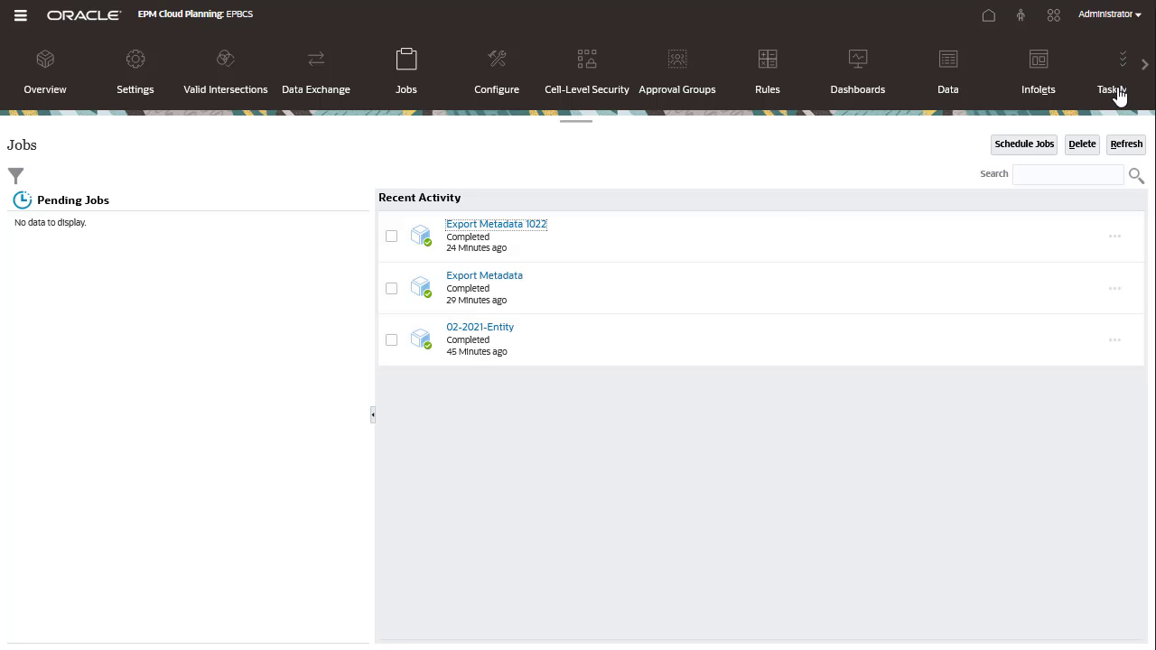
Open the Inbox/Outbox Explorer from the application overview and show the actions available for Export Metadata 1022.zip
left_click(67, 91)
left_click(1135, 147)
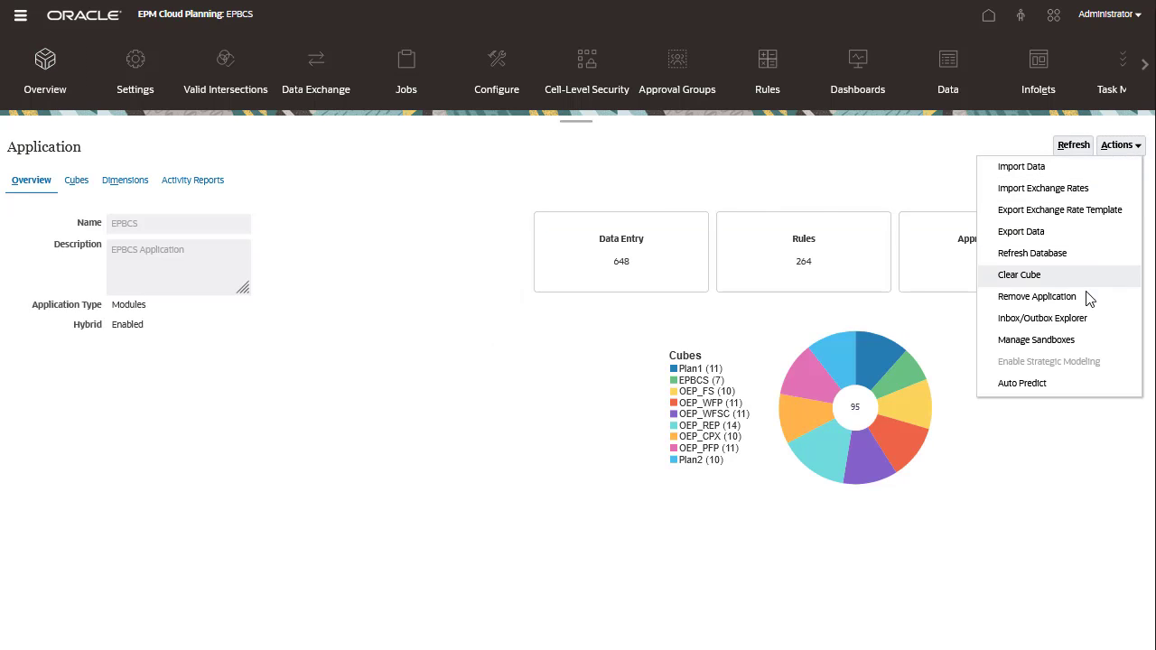
left_click(1076, 323)
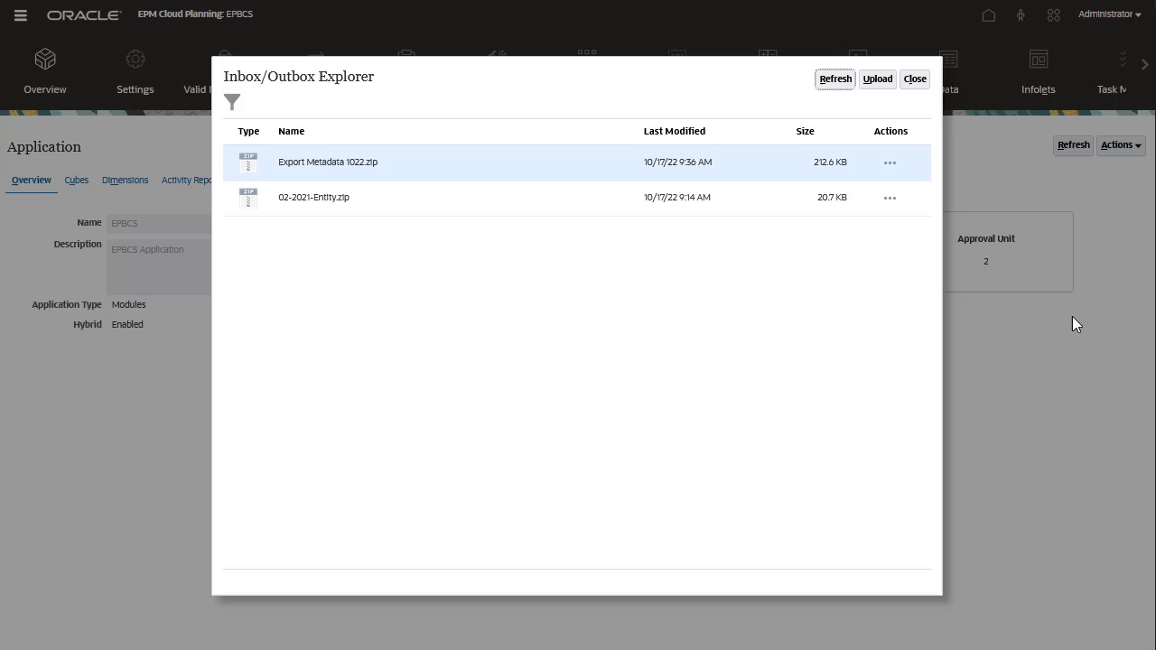
left_click(890, 165)
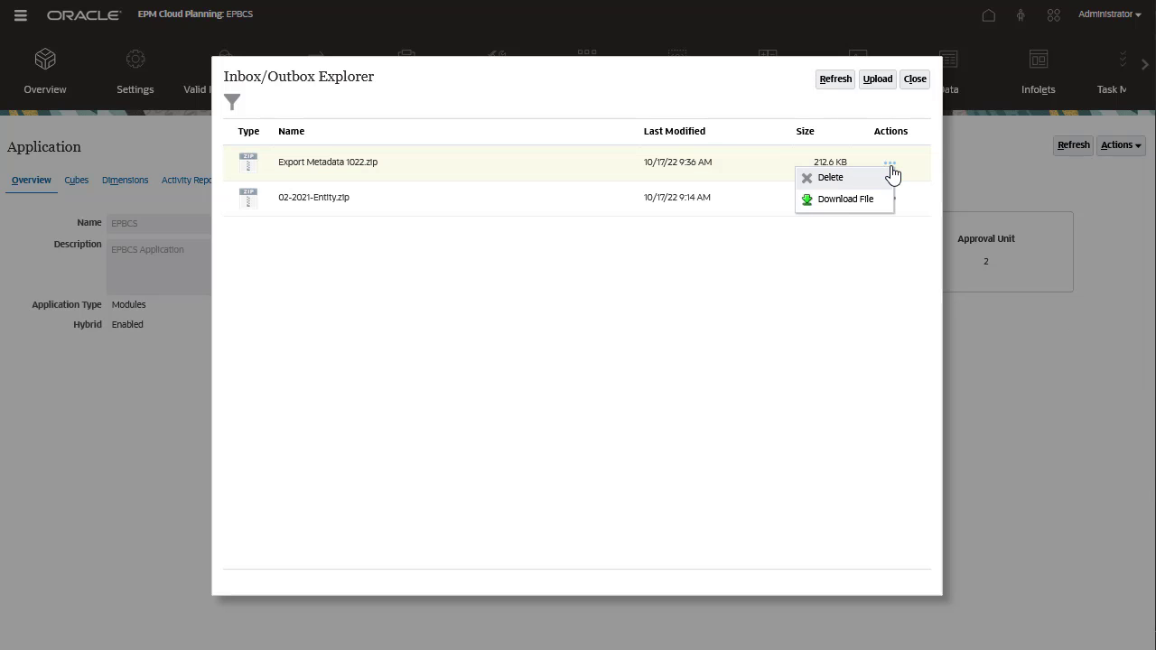